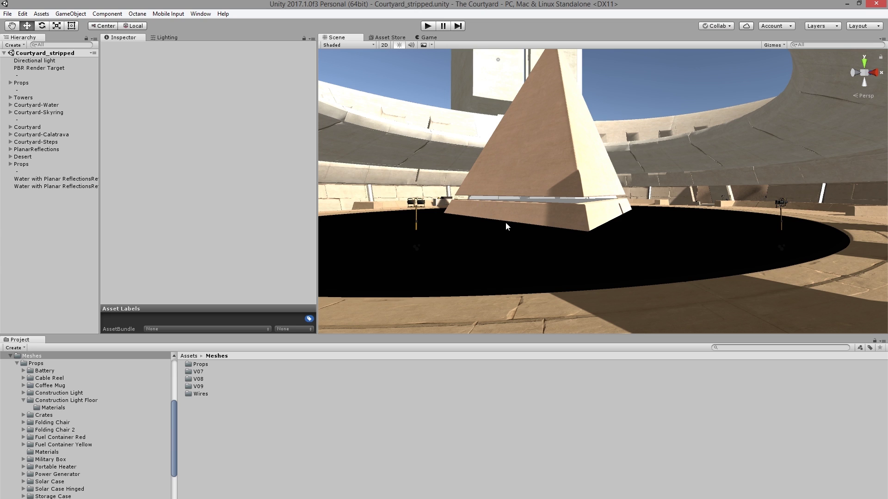
# Load Octane 3.06.4 on the GeForce GTX 1080 Ti from the Octane Settings window
pyautogui.click(141, 14)
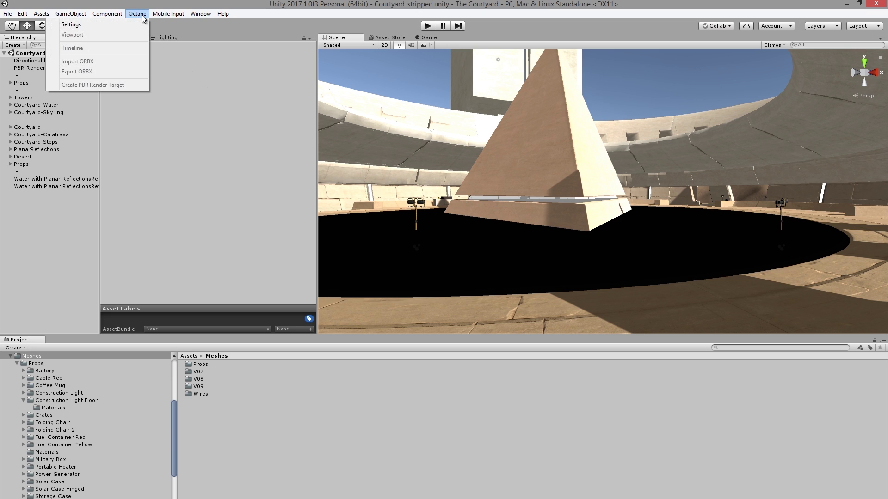
pyautogui.click(138, 24)
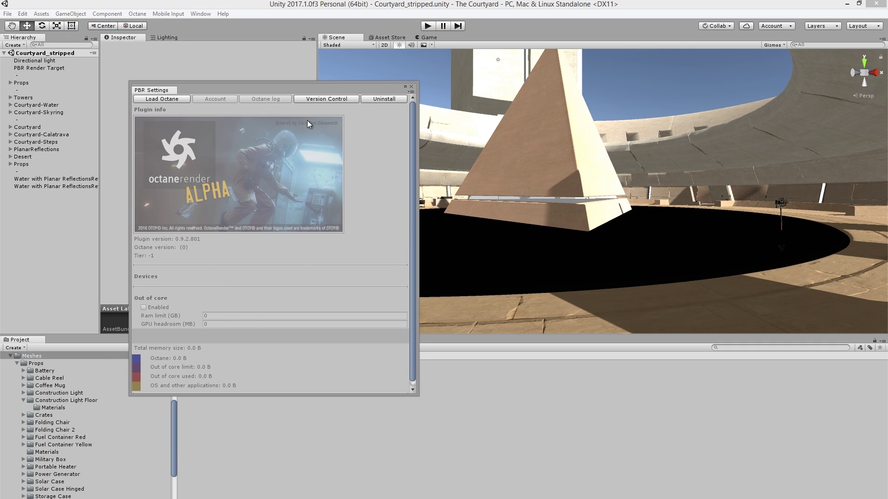
pyautogui.click(173, 99)
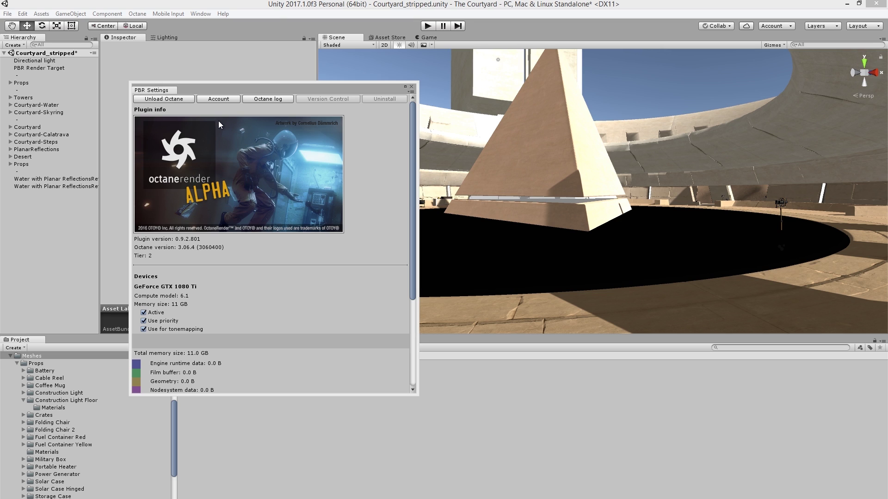
pyautogui.moveTo(290, 85); pyautogui.dragTo(0, 87)
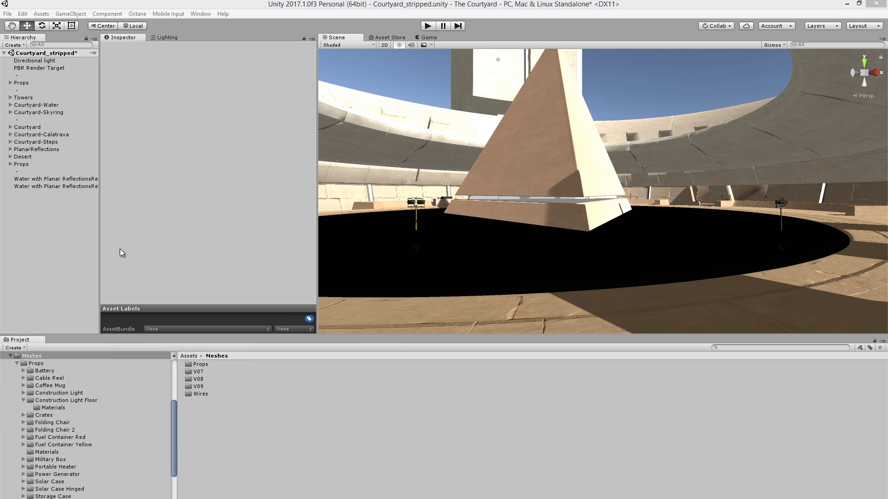
# Set the PBR Render Target's film width to 1280 and height to 720
pyautogui.click(51, 67)
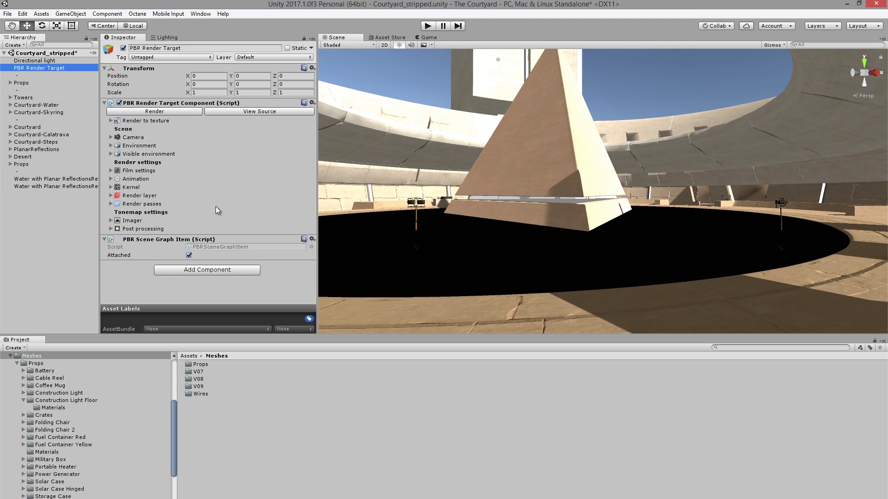
pyautogui.click(111, 171)
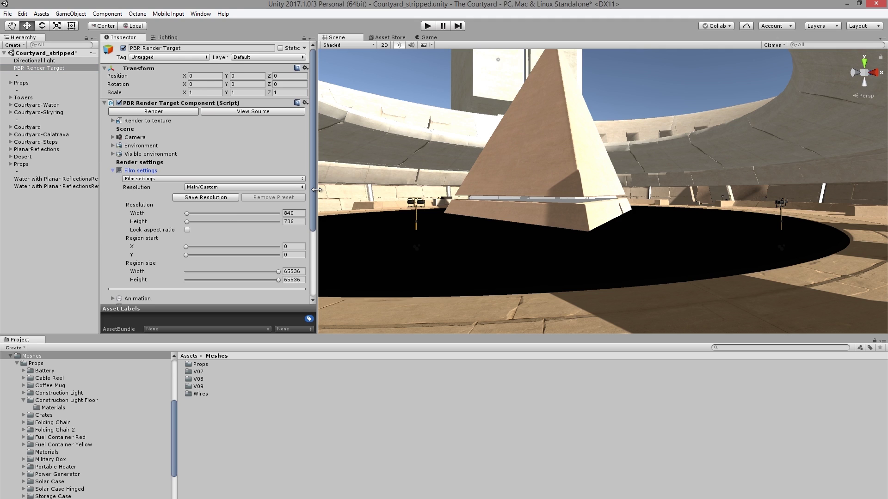
pyautogui.scroll(-2, 315, 199)
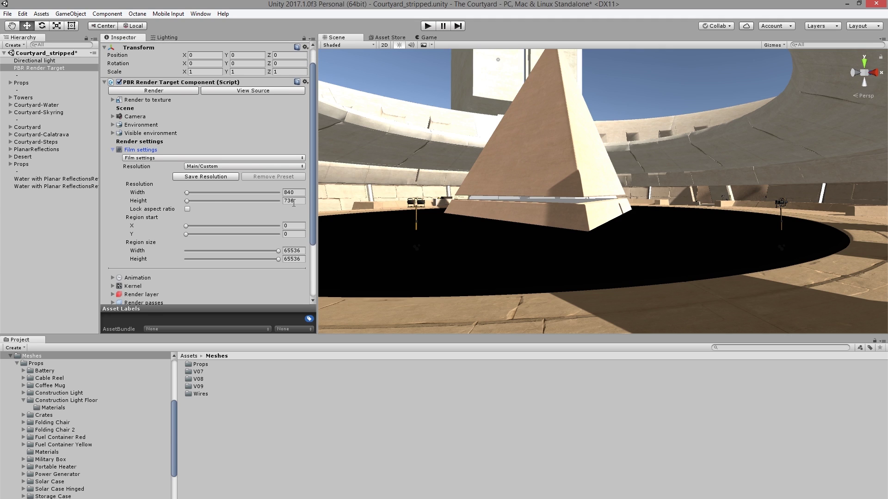
pyautogui.click(299, 192)
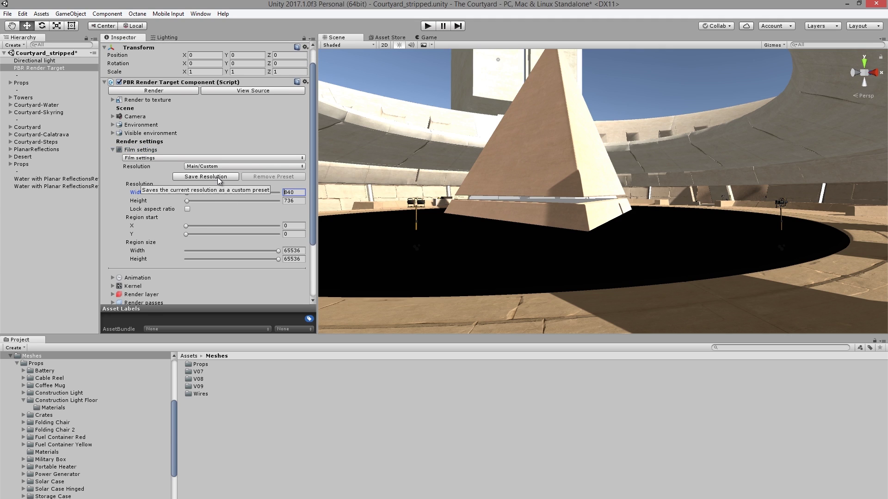
pyautogui.write('1280')
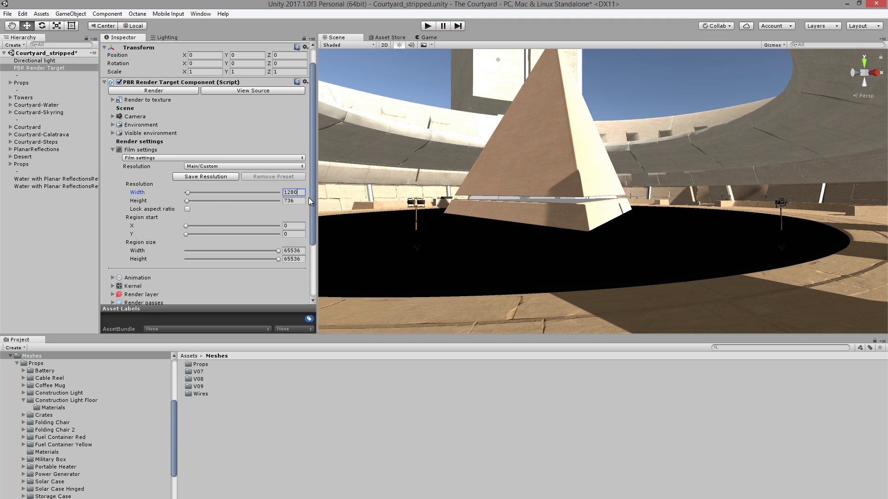
pyautogui.press('Tab')
pyautogui.write('720')
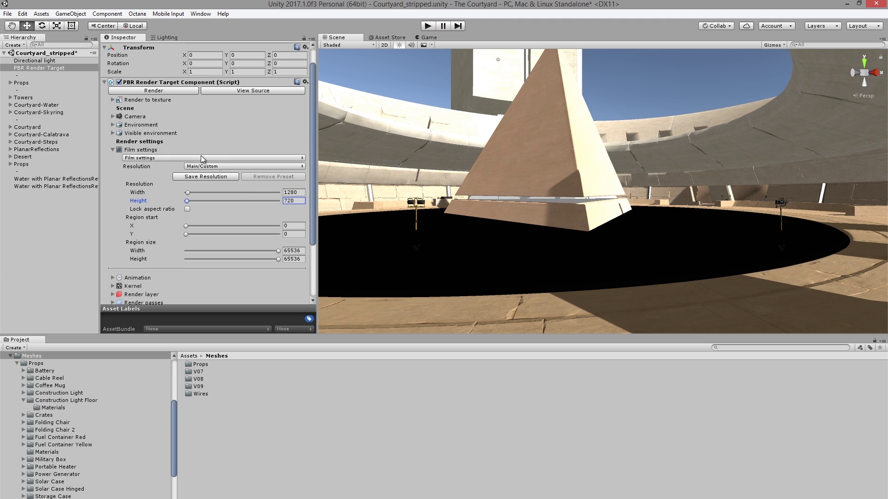
# Expand the render camera settings, lower the Scene view angle, and start an Octane render
pyautogui.click(112, 117)
pyautogui.click(112, 116)
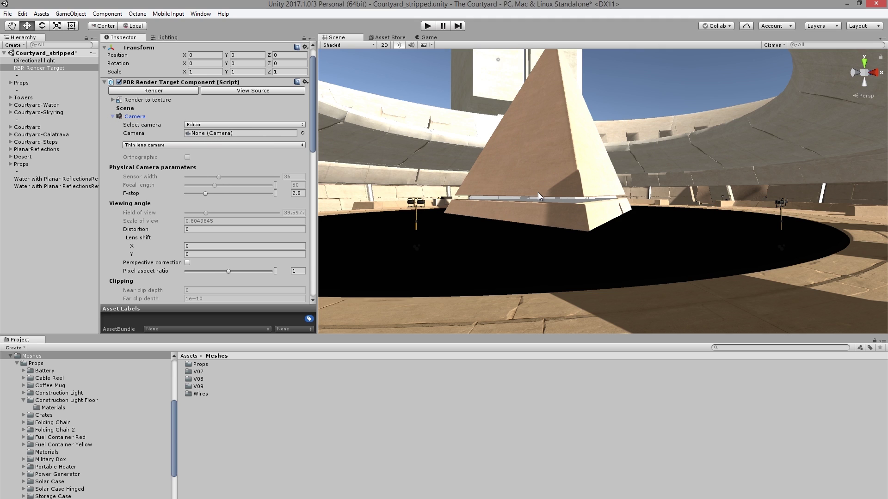
pyautogui.keyDown('alt'); pyautogui.moveTo(537, 192); pyautogui.dragTo(162, 114); pyautogui.keyUp('alt')
pyautogui.click(173, 91)
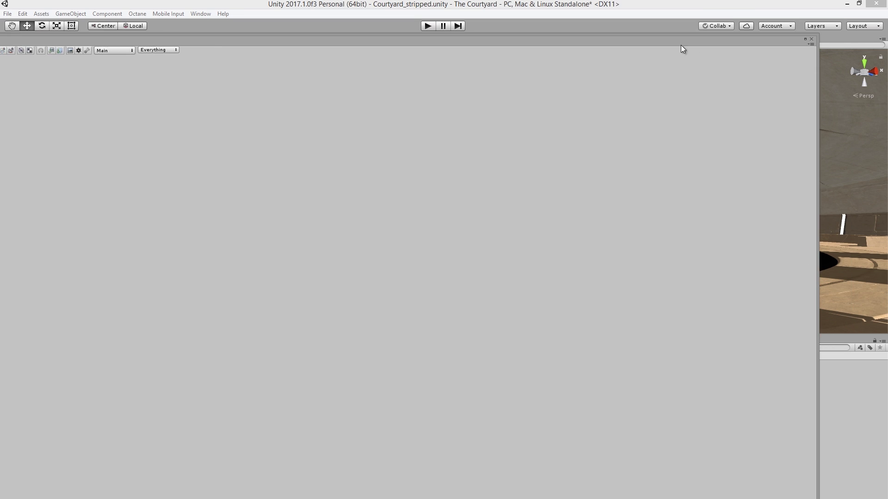
pyautogui.moveTo(802, 41); pyautogui.dragTo(674, 169)
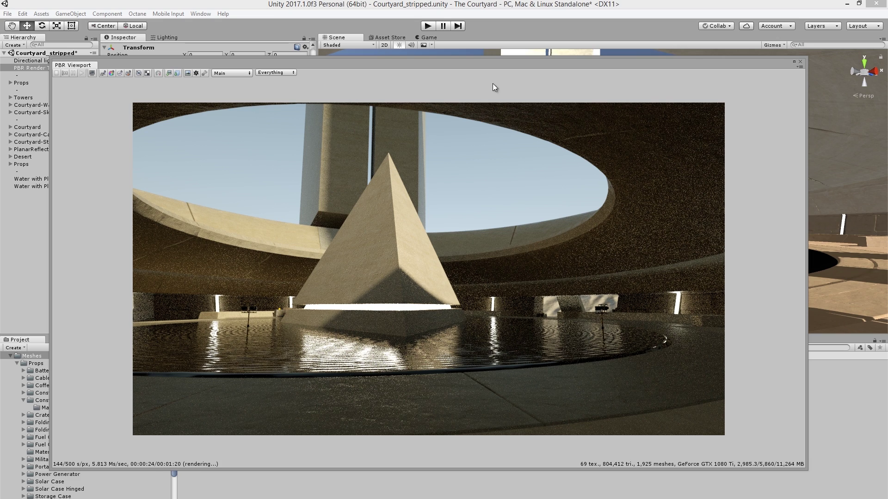
# Reposition the PBR Viewport window to compare the progressing render with the Scene view
pyautogui.moveTo(505, 61); pyautogui.dragTo(299, 66)
pyautogui.moveTo(654, 255); pyautogui.dragTo(749, 283, button='middle')
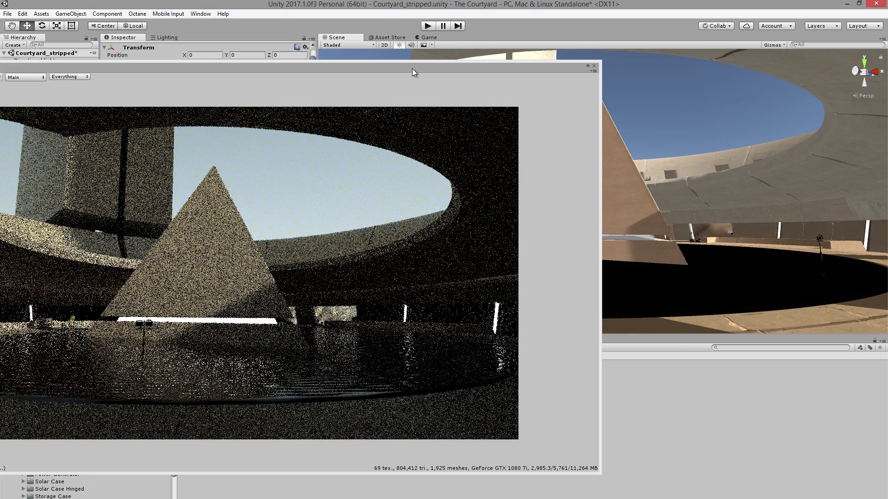
pyautogui.moveTo(453, 62); pyautogui.dragTo(608, 47)
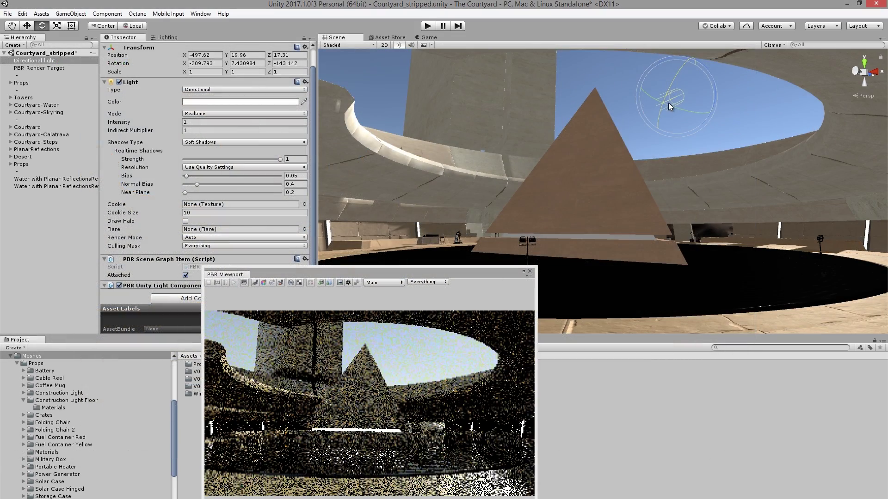
# Rotate the directional light to shift the sun angle while watching the Octane re-render
pyautogui.moveTo(670, 105); pyautogui.dragTo(679, 107)
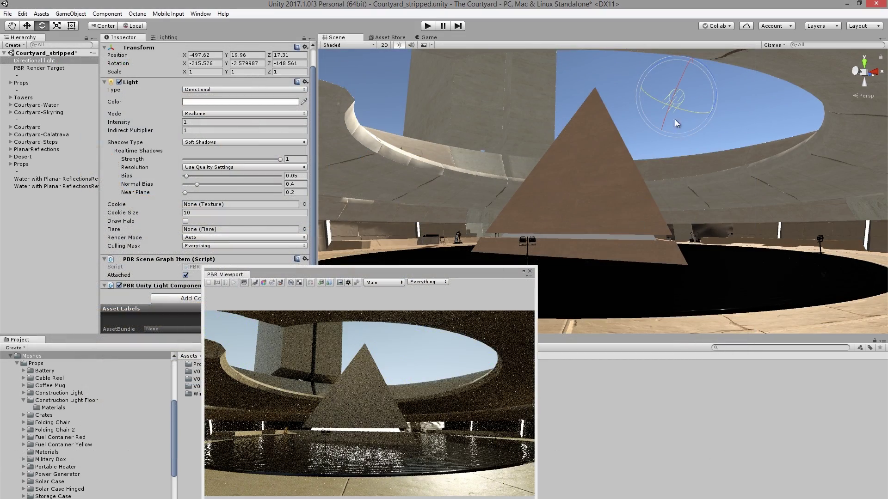
pyautogui.moveTo(664, 118); pyautogui.dragTo(685, 98)
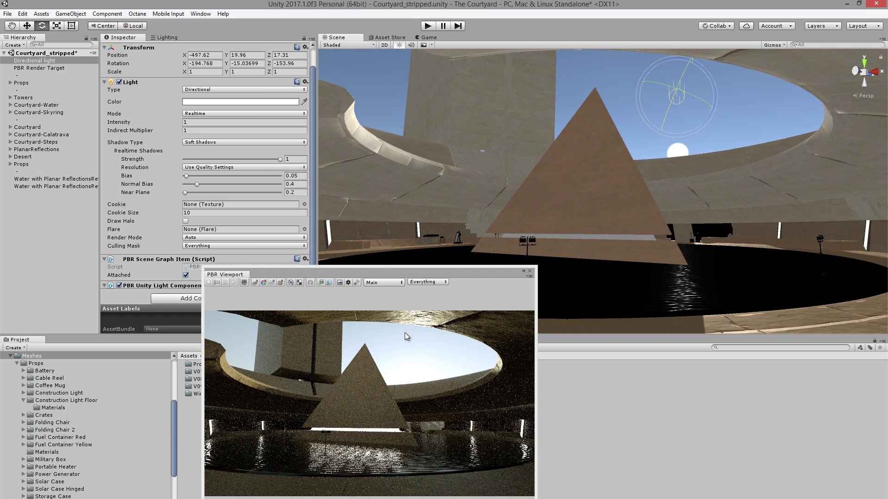
pyautogui.moveTo(418, 275); pyautogui.dragTo(334, 194)
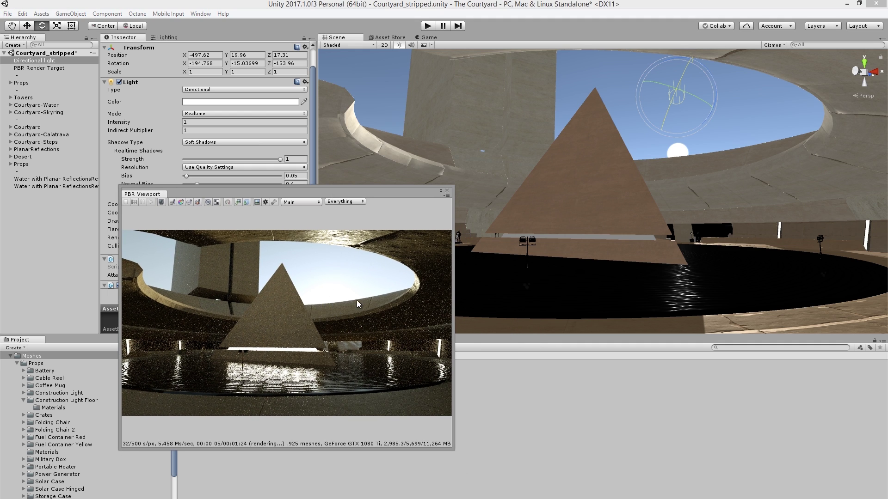
pyautogui.moveTo(665, 112); pyautogui.dragTo(664, 119)
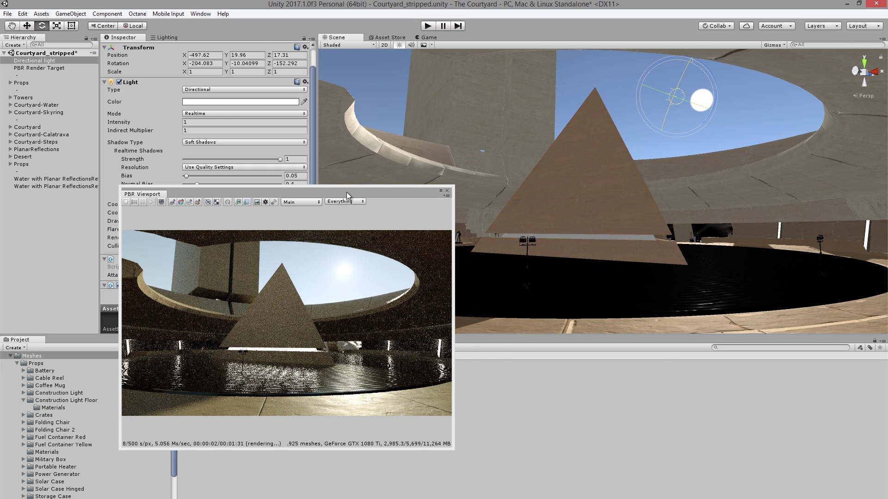
pyautogui.moveTo(346, 192); pyautogui.dragTo(584, 204)
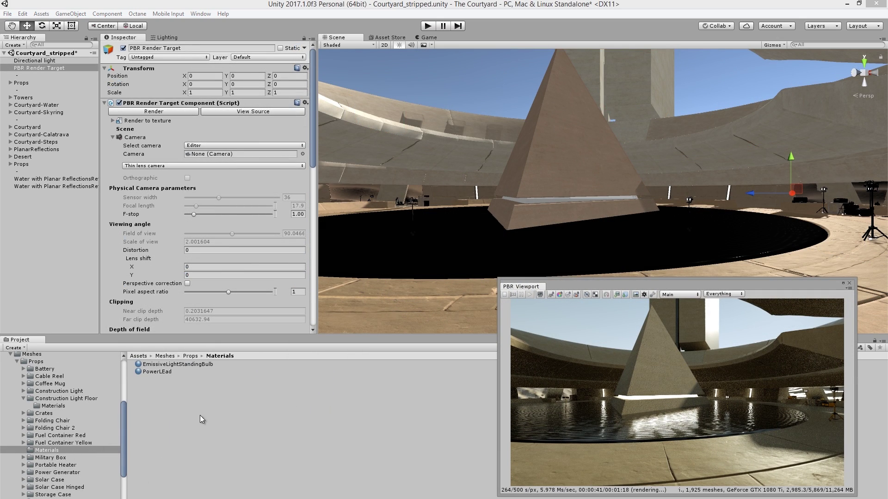
# Create a newWater material in Props/Materials and drag it onto the courtyard's water plane
pyautogui.rightClick(184, 401)
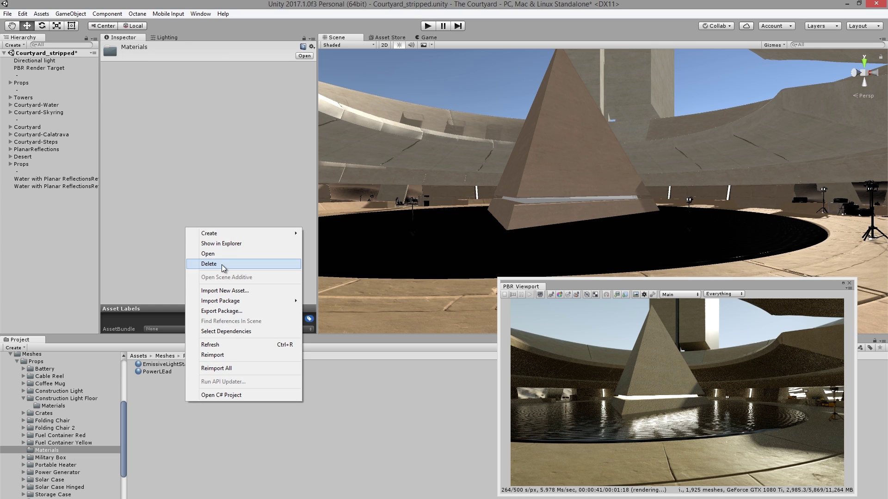
pyautogui.moveTo(232, 233)
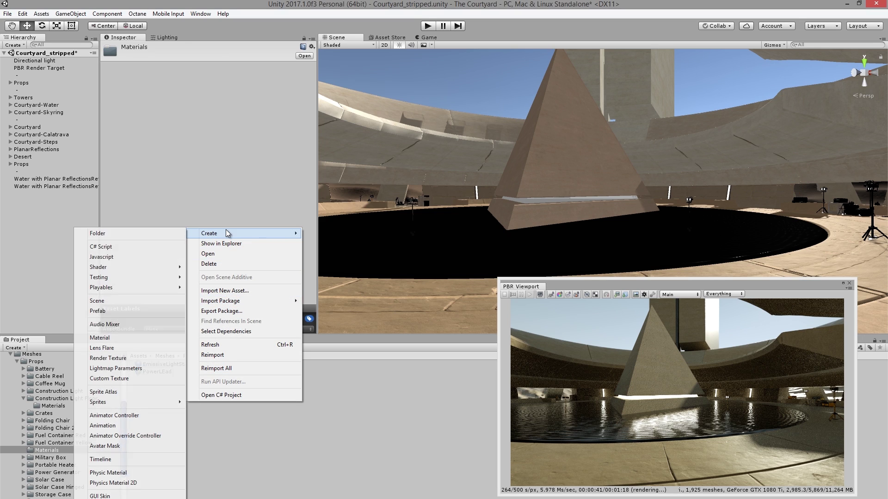
pyautogui.click(143, 338)
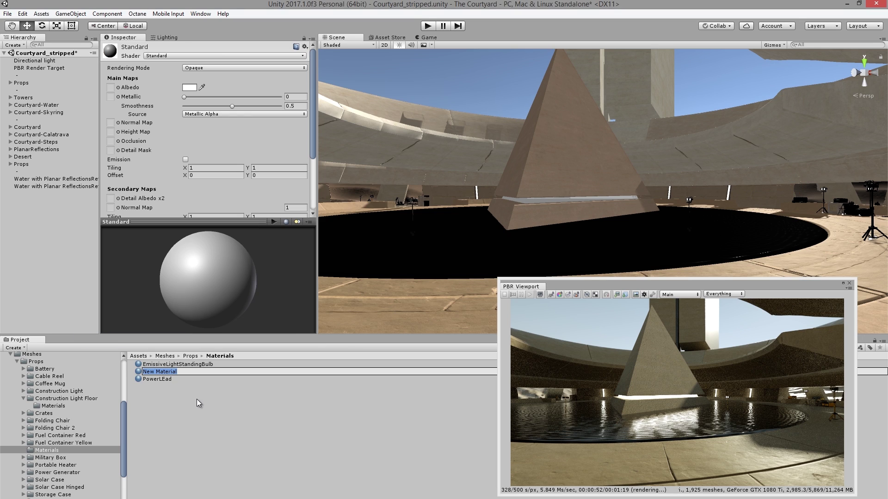
pyautogui.write('newWater')
pyautogui.press('Return')
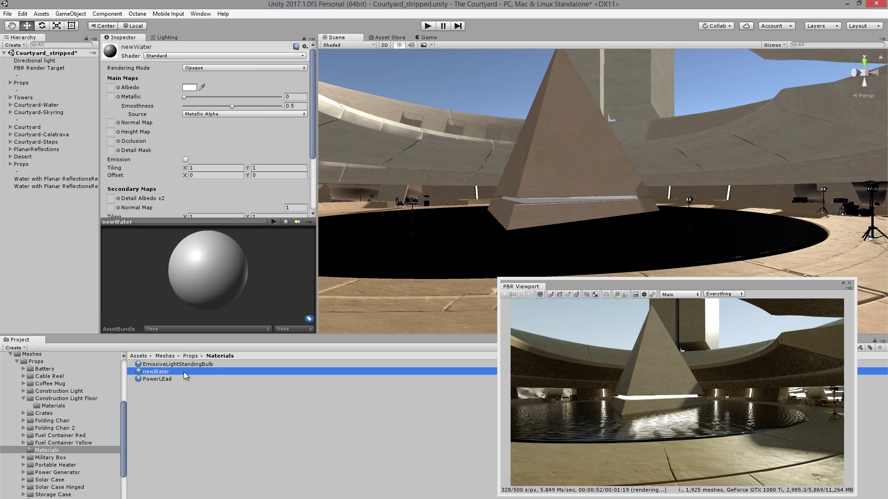
pyautogui.moveTo(158, 375); pyautogui.dragTo(416, 250)
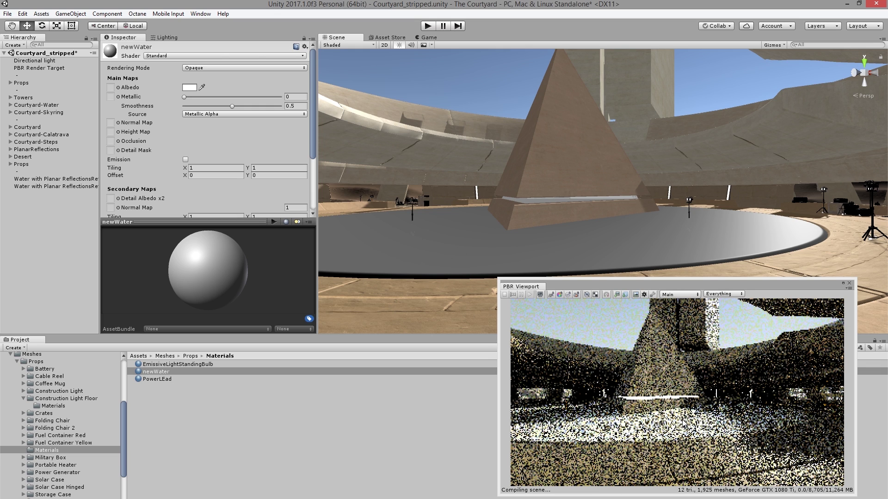
pyautogui.moveTo(728, 287); pyautogui.dragTo(672, 237)
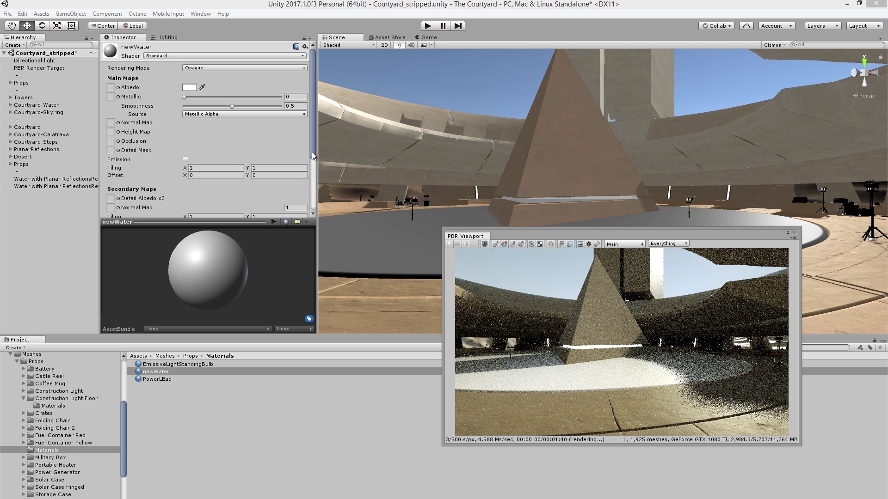
# Switch the newWater material's shader to Octane > UserShader
pyautogui.click(165, 56)
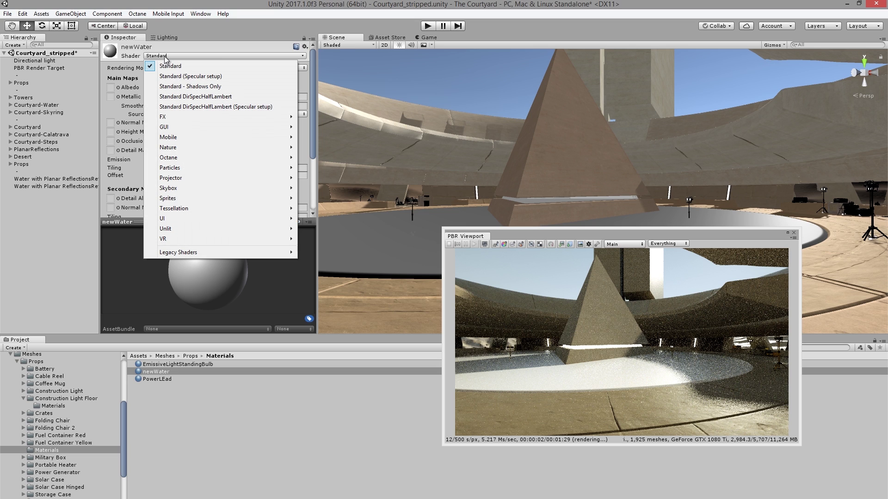
pyautogui.moveTo(182, 159)
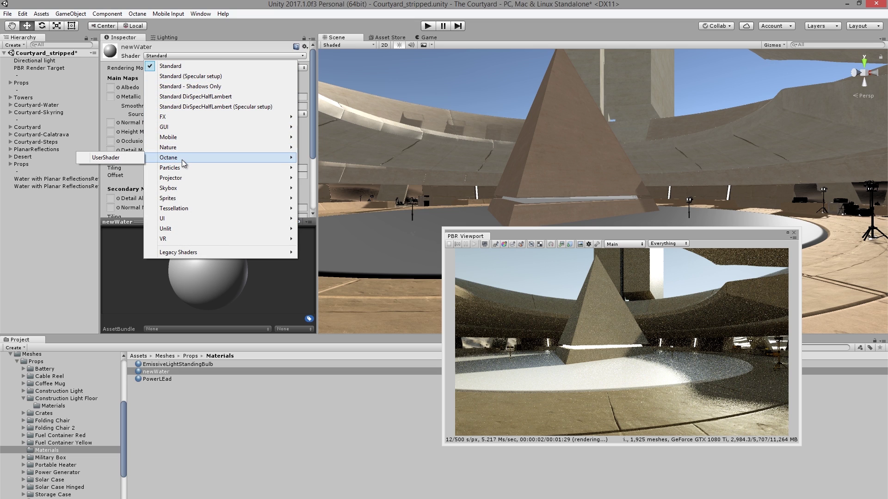
pyautogui.click(132, 157)
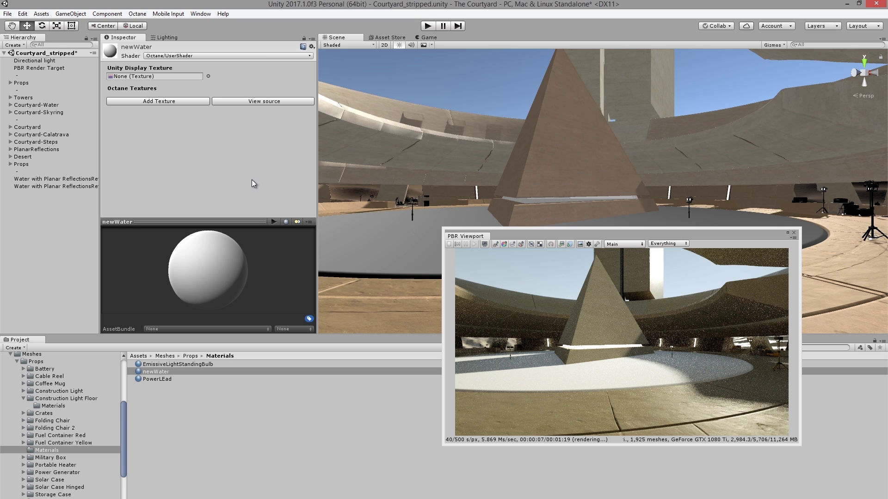
# Open newWater's node graph in OctaneVR and move the render preview window higher
pyautogui.click(278, 100)
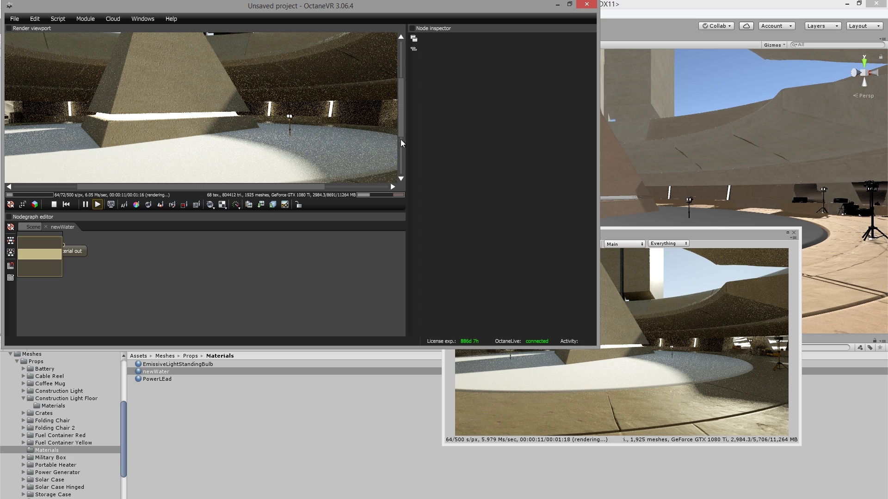
pyautogui.moveTo(401, 122); pyautogui.dragTo(401, 96)
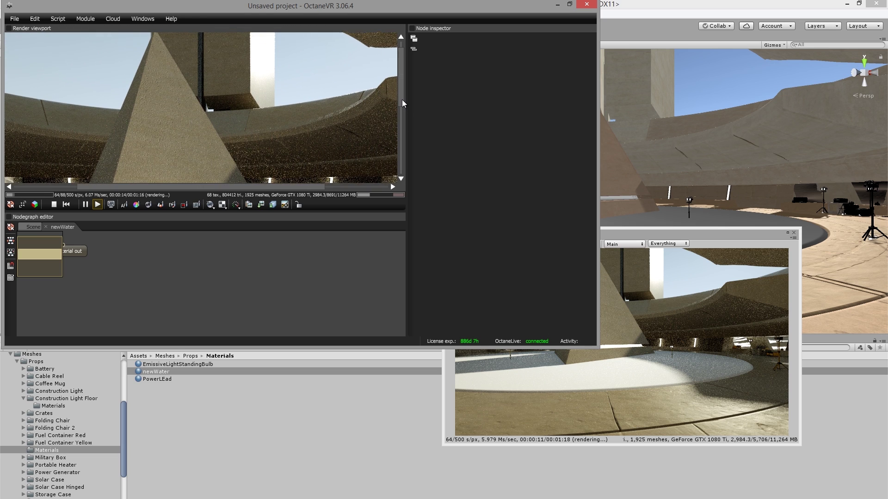
pyautogui.scroll(-2, 403, 103)
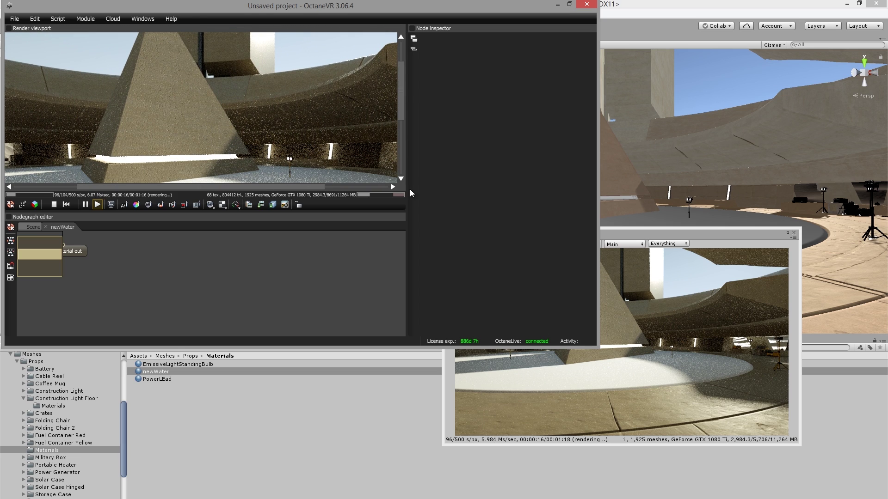
pyautogui.click(727, 239)
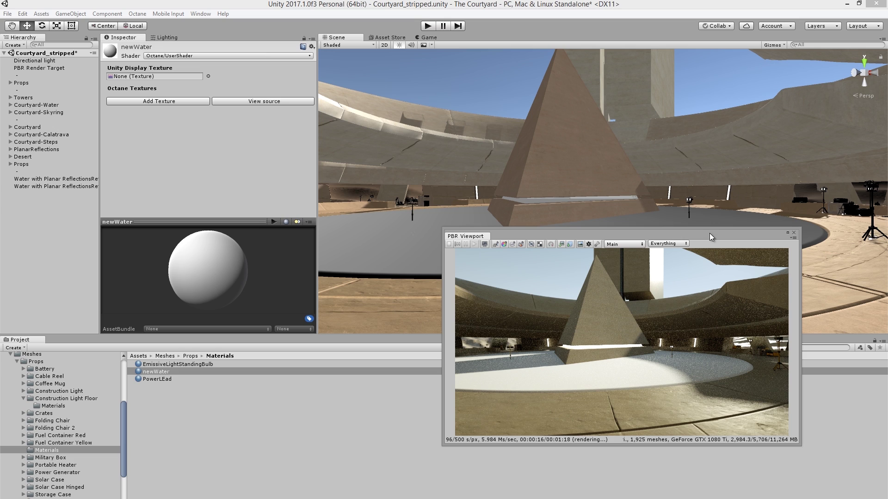
pyautogui.moveTo(709, 233); pyautogui.dragTo(771, 64)
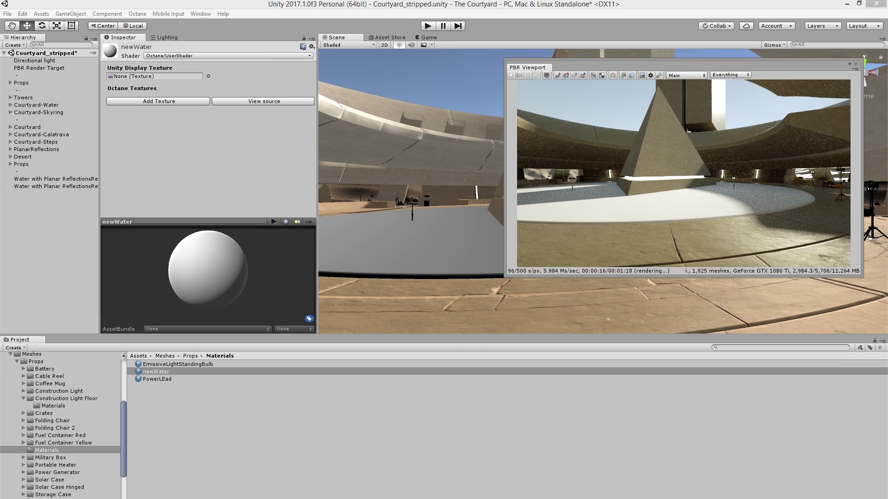
pyautogui.click(499, 479)
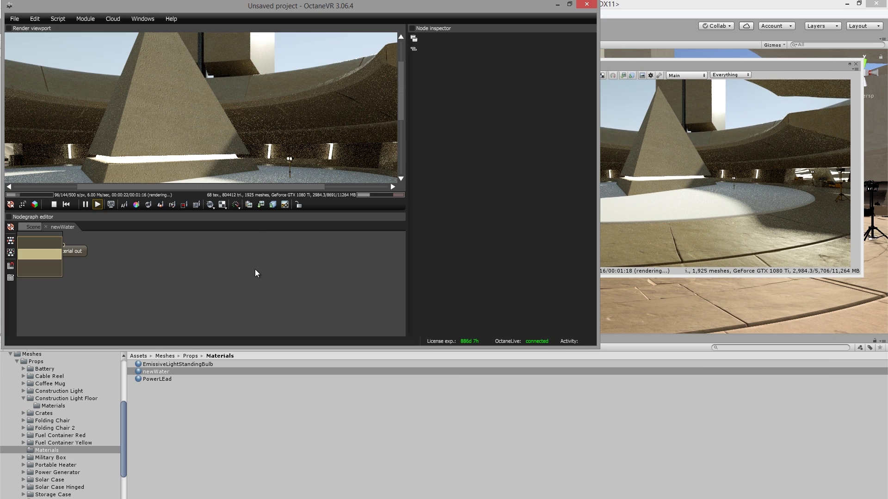
# Pan the node graph and move the Material out node into open space
pyautogui.moveTo(139, 280); pyautogui.dragTo(229, 303, button='middle')
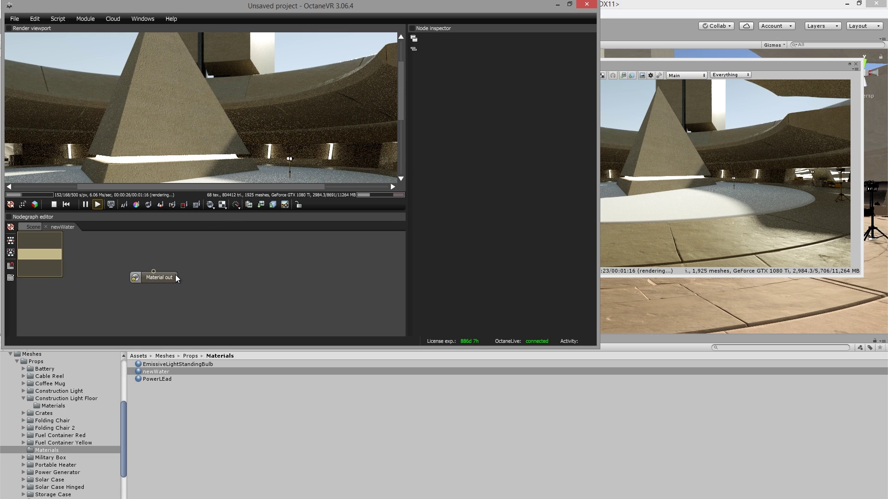
pyautogui.moveTo(170, 284); pyautogui.dragTo(217, 306)
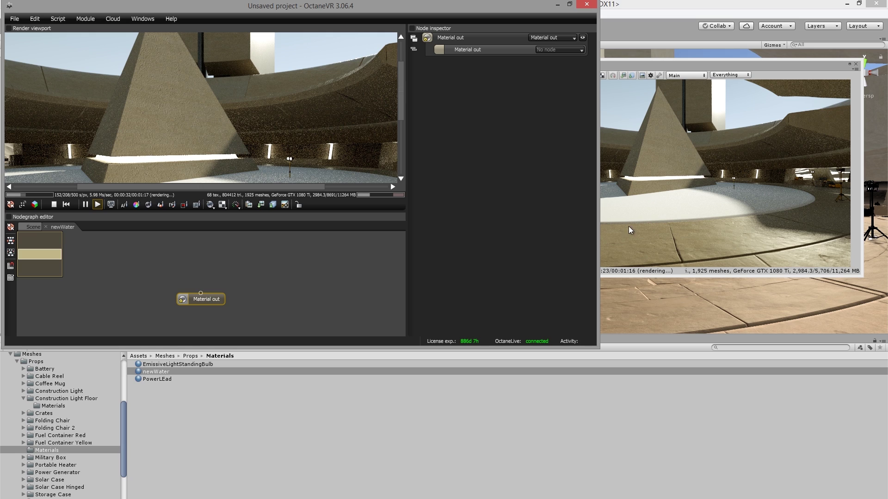
pyautogui.moveTo(402, 117); pyautogui.dragTo(401, 143)
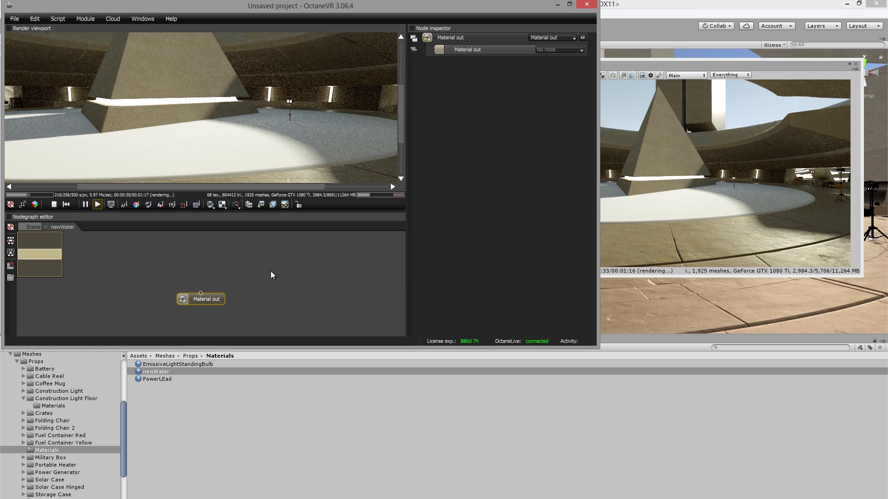
pyautogui.scroll(-2, 272, 276)
pyautogui.scroll(2, 272, 277)
pyautogui.scroll(-2, 272, 280)
pyautogui.scroll(1, 272, 281)
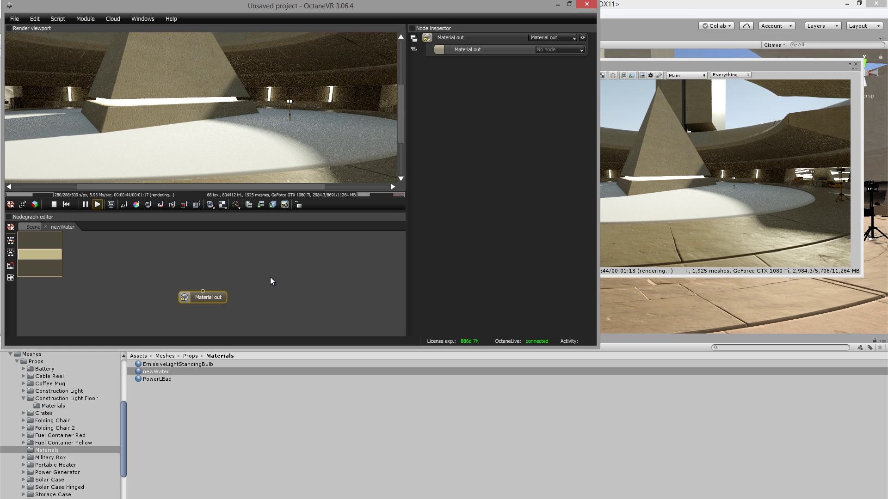
pyautogui.moveTo(272, 278)
pyautogui.mouseDown(button='middle')
pyautogui.moveTo(288, 274)
pyautogui.moveTo(255, 276)
pyautogui.moveTo(268, 283)
pyautogui.moveTo(257, 271)
pyautogui.moveTo(294, 276)
pyautogui.moveTo(230, 264)
pyautogui.moveTo(216, 271)
pyautogui.moveTo(274, 270)
pyautogui.mouseUp(button='middle')
pyautogui.click(217, 272)
pyautogui.click(218, 295)
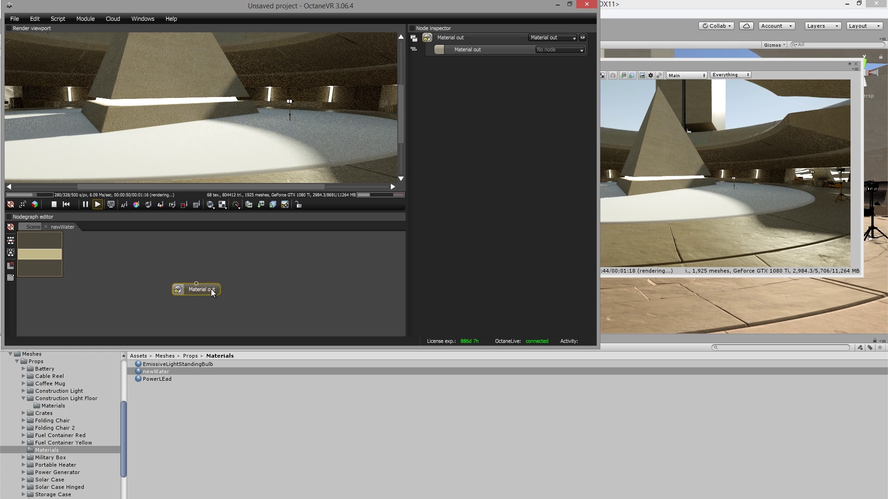
# Add a Materials > Specular node and connect it to Material out
pyautogui.rightClick(245, 268)
pyautogui.moveTo(253, 275)
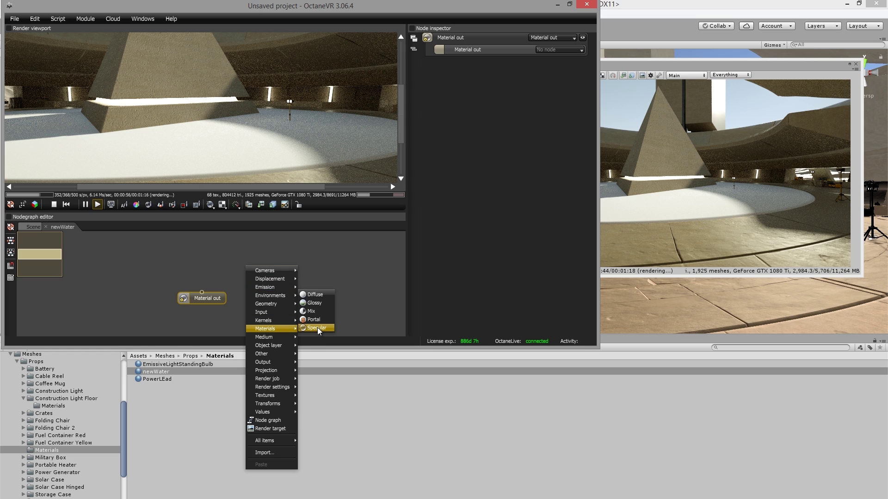
pyautogui.click(317, 332)
pyautogui.moveTo(280, 271); pyautogui.dragTo(202, 298)
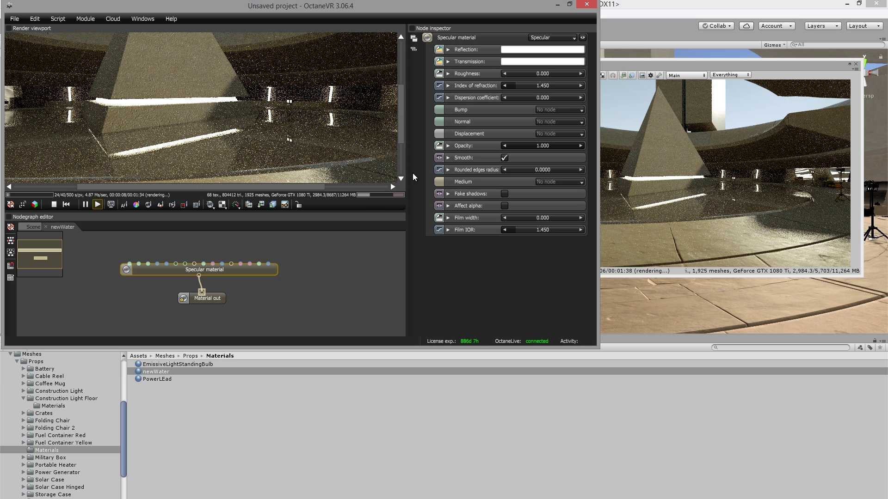
# Set the Specular reflection colour to light grey DDDDDD
pyautogui.click(560, 49)
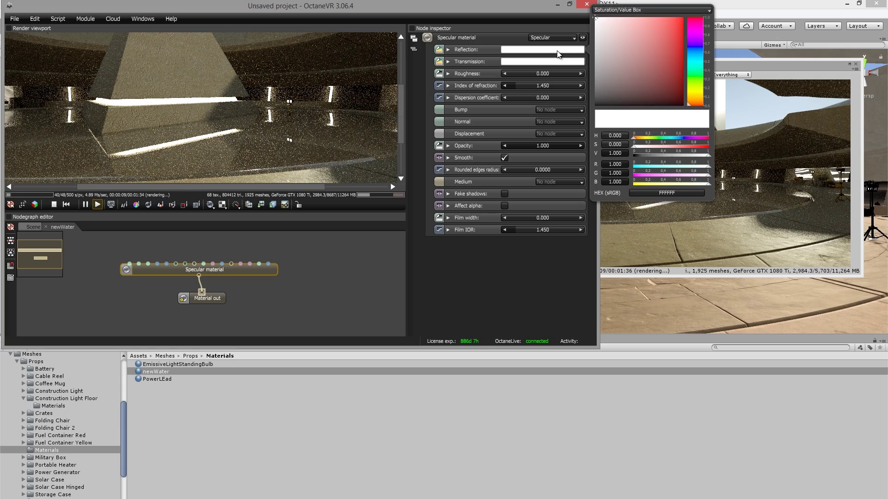
pyautogui.click(596, 34)
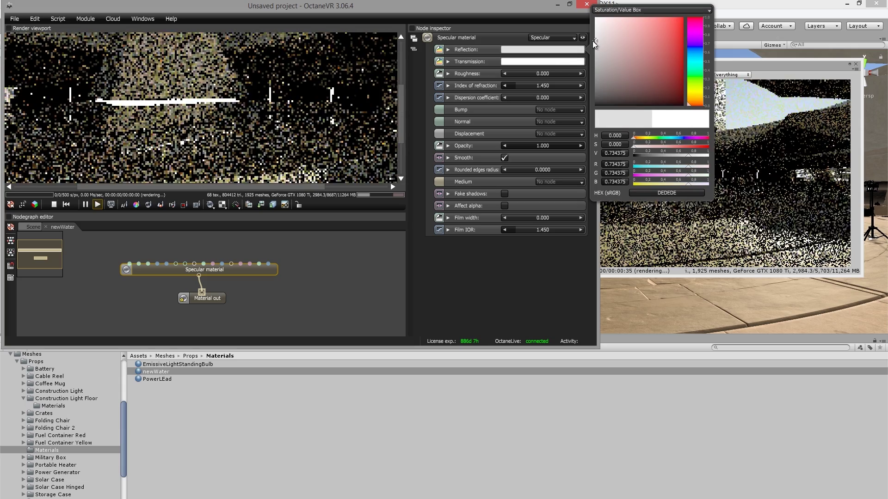
pyautogui.click(595, 41)
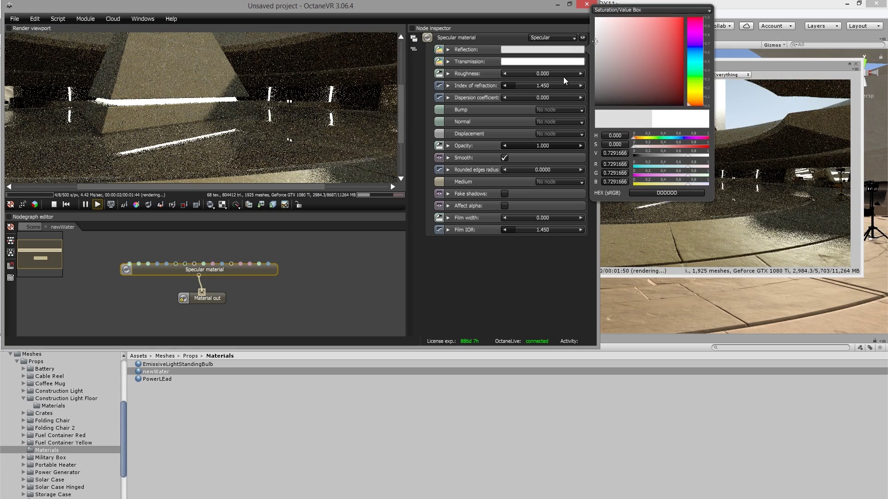
# Tint the Specular transmission colour a saturated light blue
pyautogui.click(540, 63)
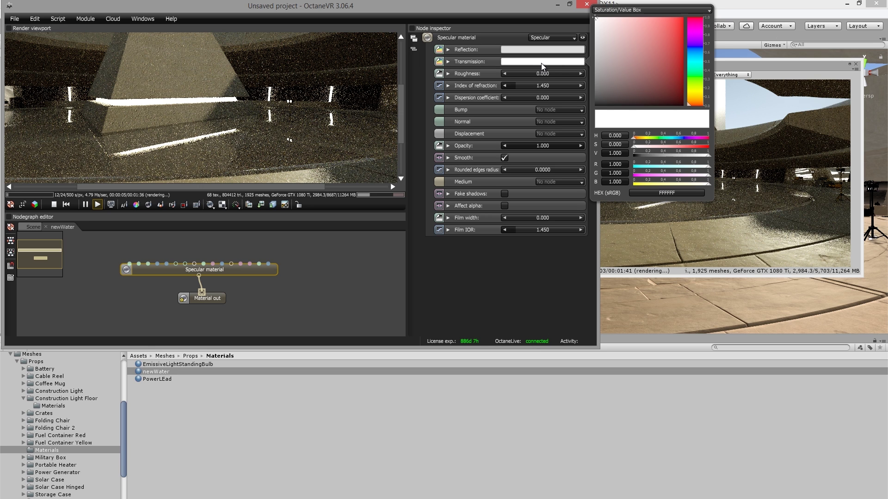
pyautogui.click(695, 49)
pyautogui.moveTo(622, 24); pyautogui.dragTo(615, 21)
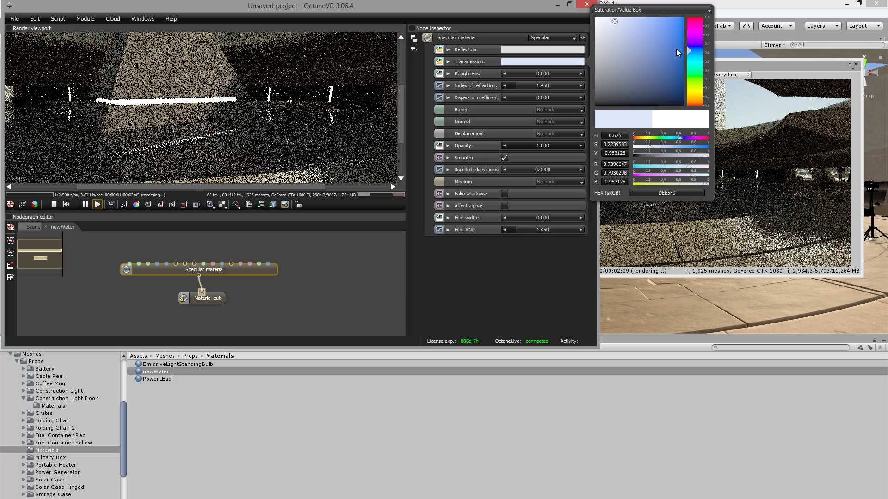
pyautogui.click(689, 52)
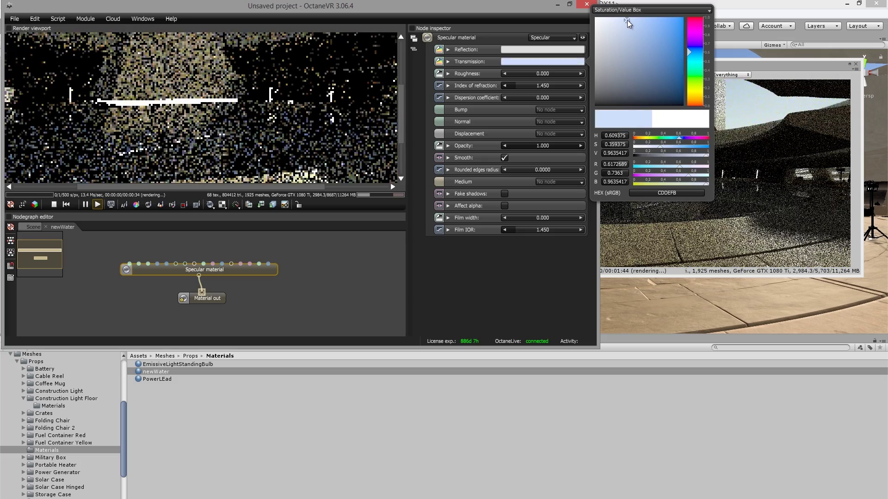
pyautogui.click(631, 21)
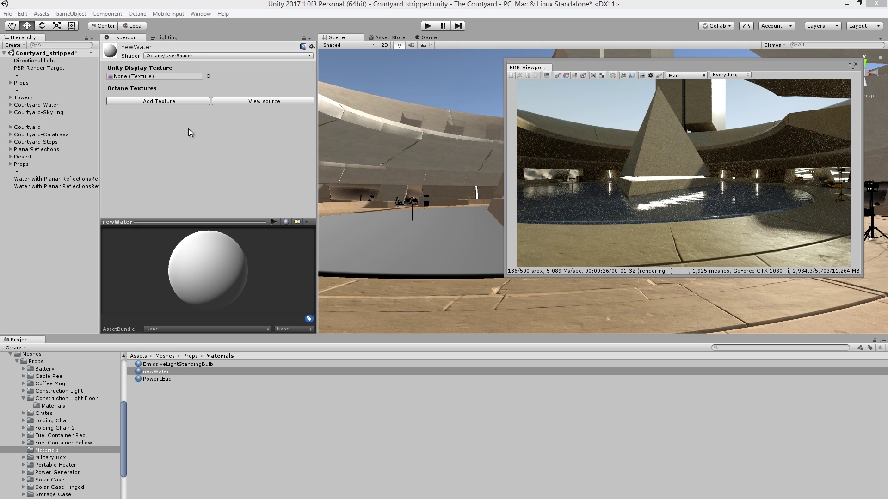
# Add an Octane texture slot to newWater and assign WaterRipples_N to it
pyautogui.click(177, 101)
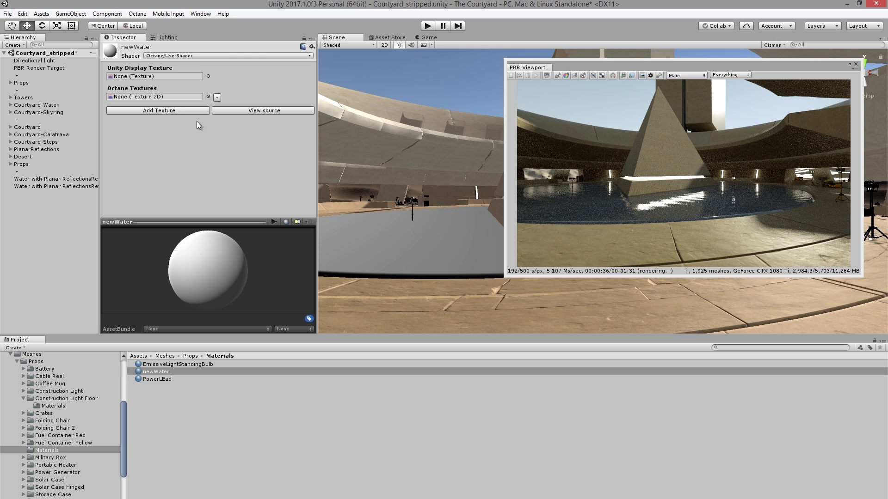
pyautogui.click(208, 96)
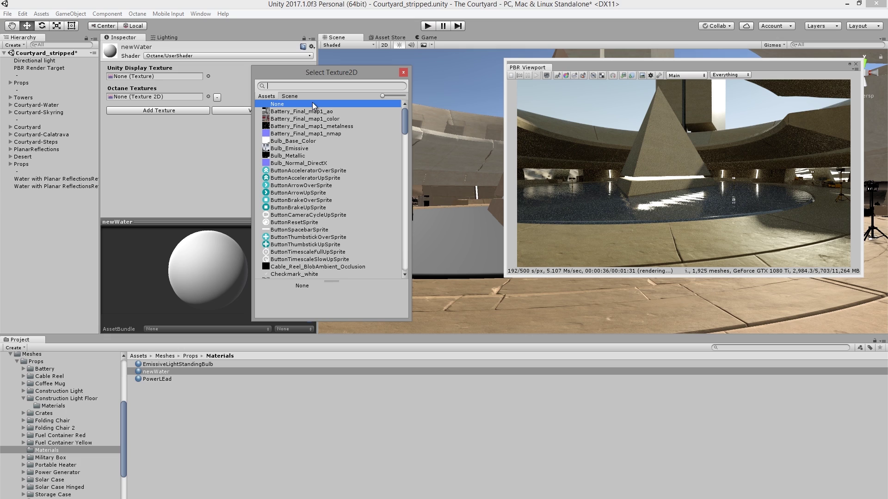
pyautogui.write('ripp')
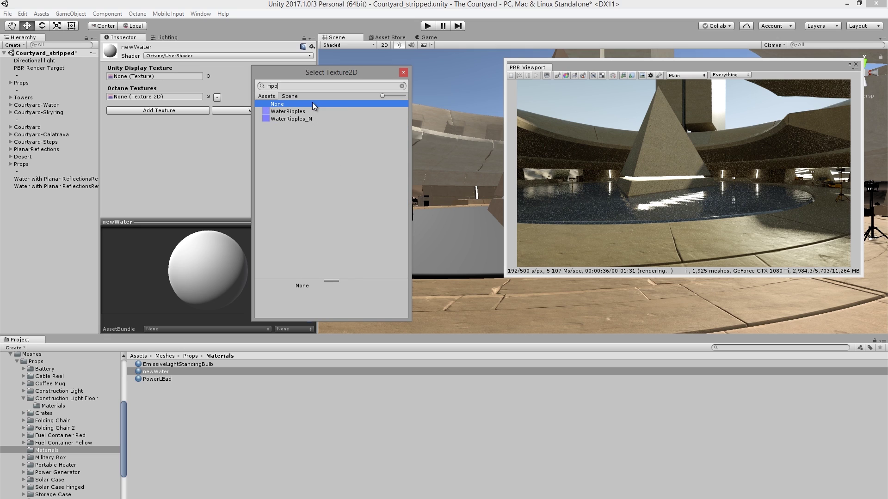
pyautogui.write('le')
pyautogui.click(303, 118)
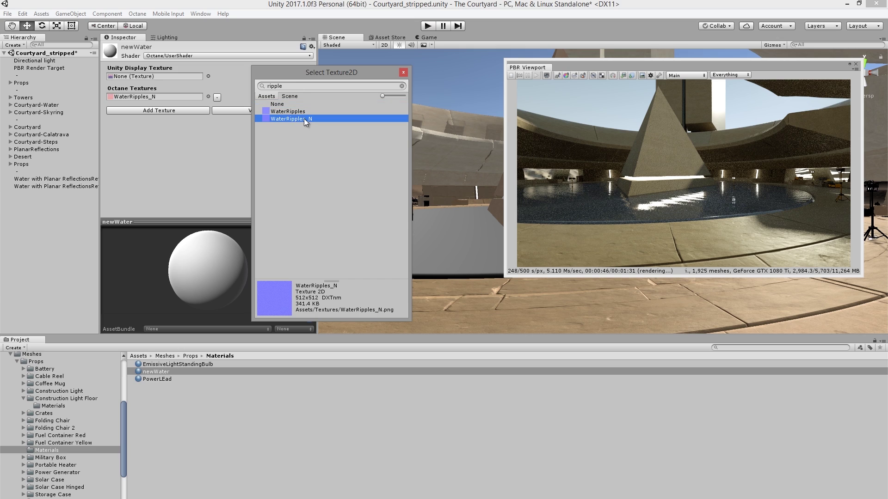
pyautogui.click(404, 72)
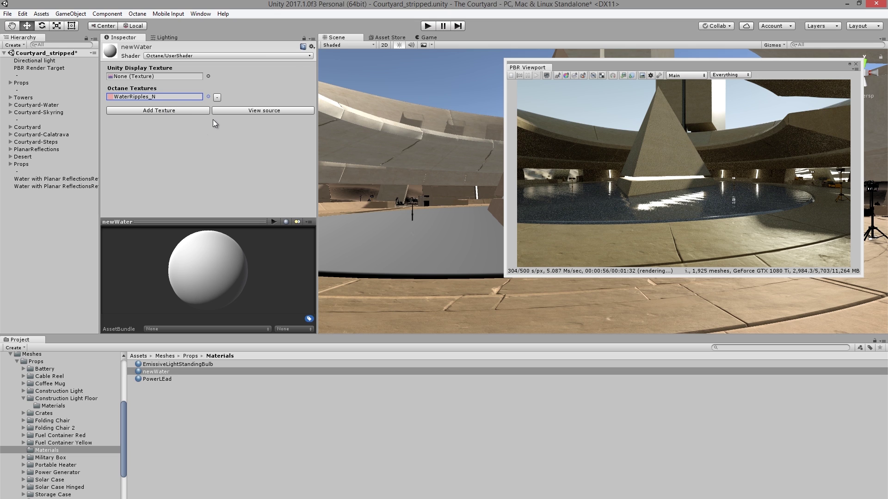
# In OctaneVR, wire WaterRipples_N.png into the Specular material's normal input
pyautogui.click(268, 112)
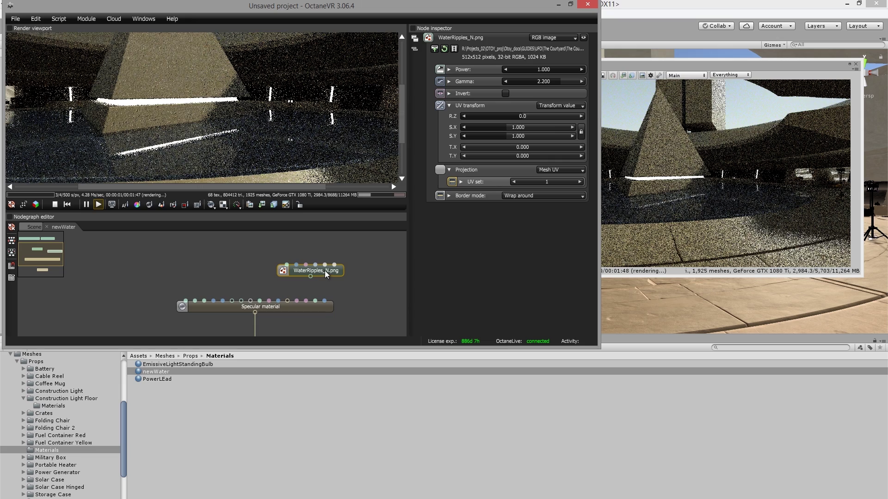
pyautogui.moveTo(296, 278); pyautogui.dragTo(241, 301)
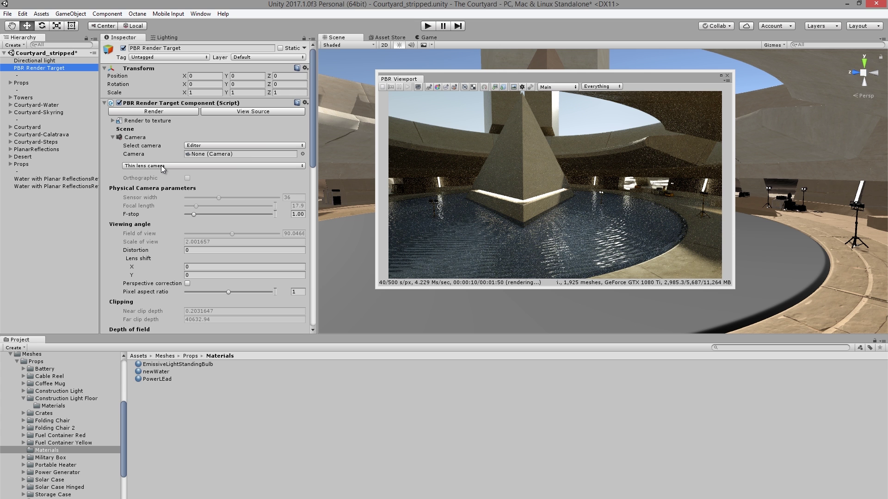
# Set the render camera to panoramic, enable post processing with bloom power 0.01, and expand Imager
pyautogui.click(161, 166)
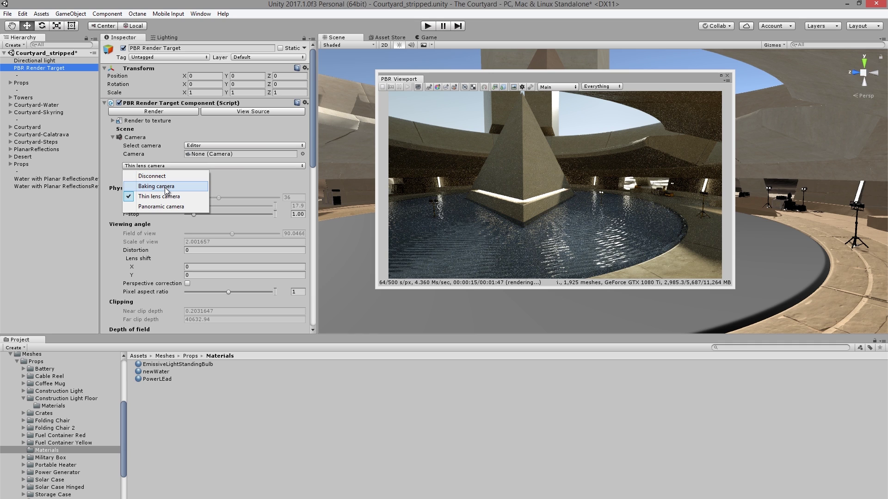
pyautogui.click(165, 207)
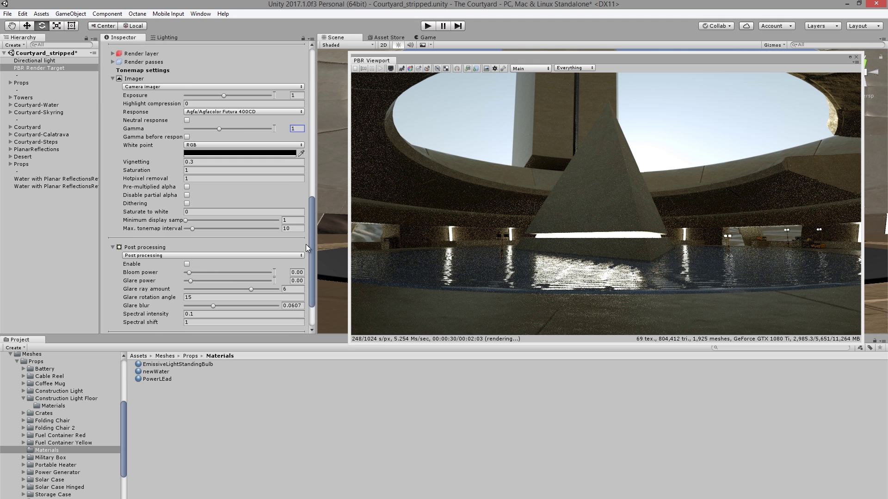
pyautogui.scroll(-3, 304, 249)
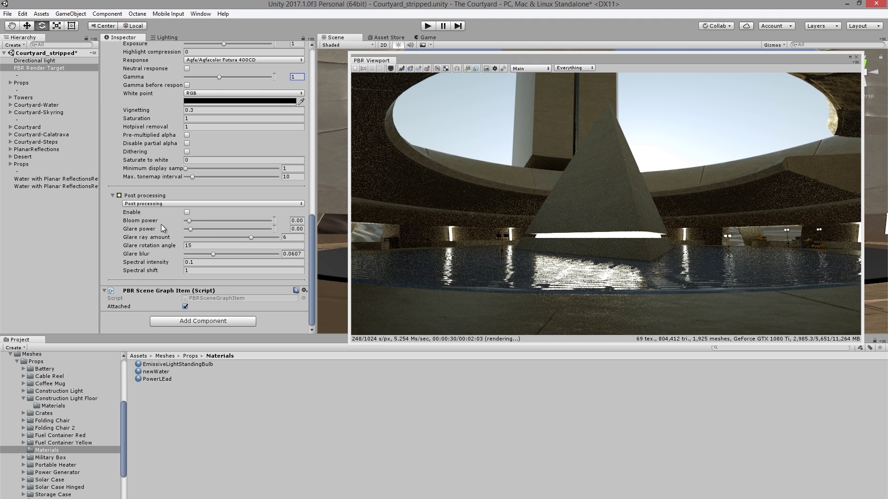
pyautogui.click(187, 213)
pyautogui.moveTo(190, 221); pyautogui.dragTo(209, 230)
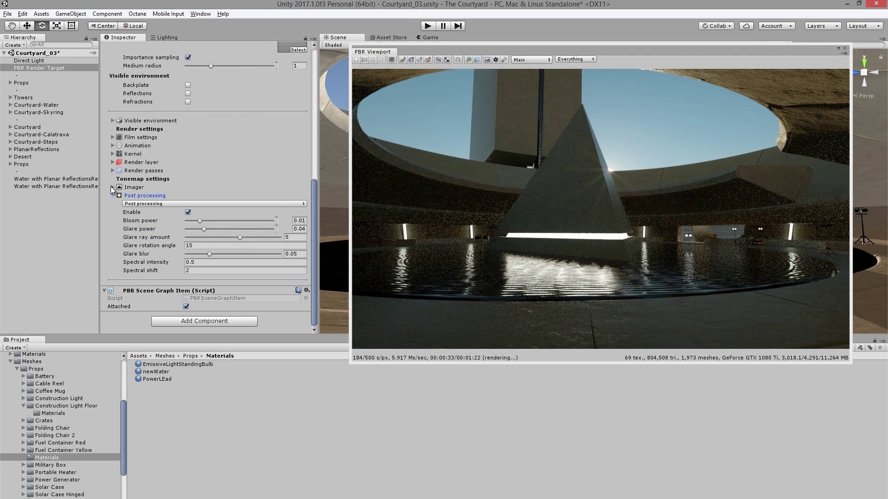
pyautogui.click(113, 187)
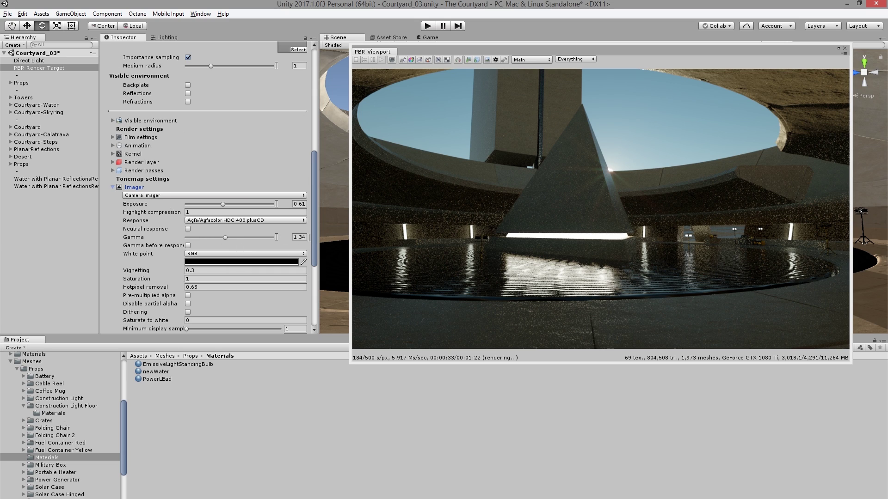
# Change the render kernel to Direct lighting for an ambient-occlusion preview of the courtyard
pyautogui.scroll(1, 315, 228)
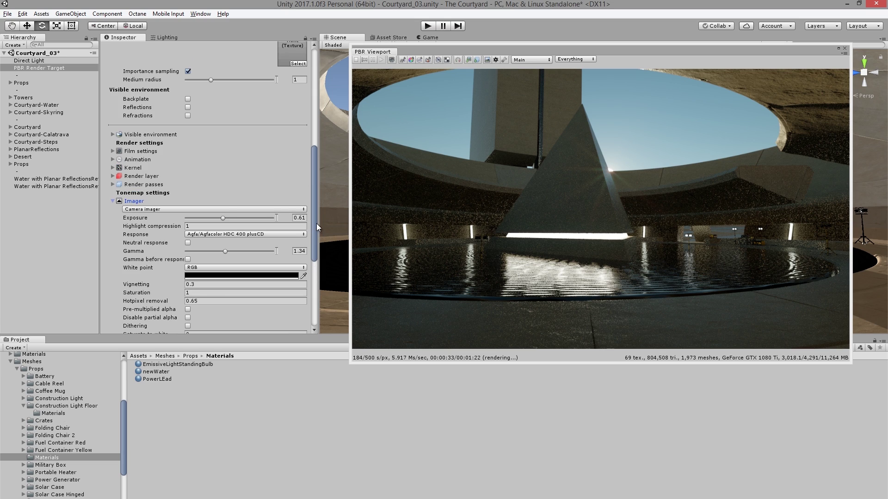
pyautogui.click(112, 168)
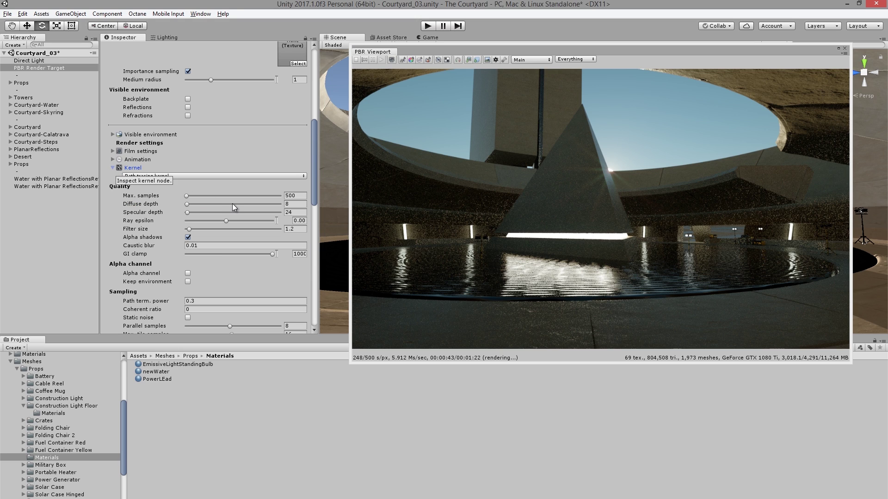
pyautogui.click(217, 176)
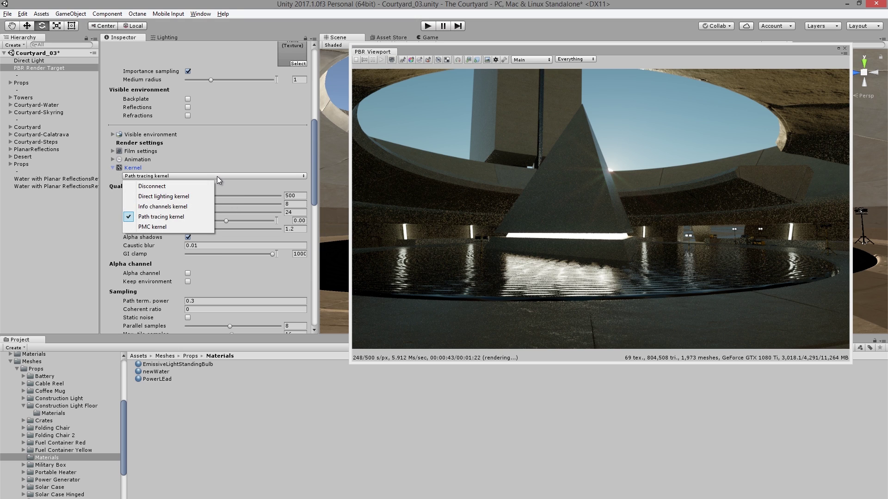
pyautogui.click(192, 196)
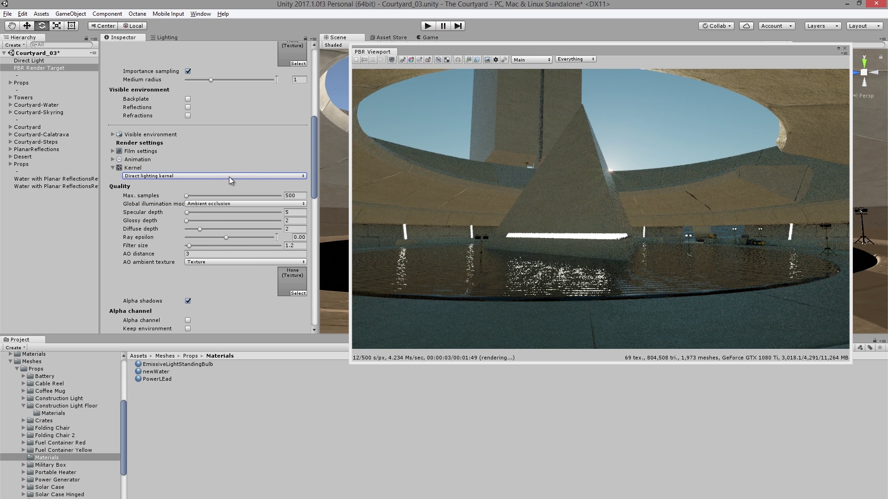
pyautogui.click(229, 177)
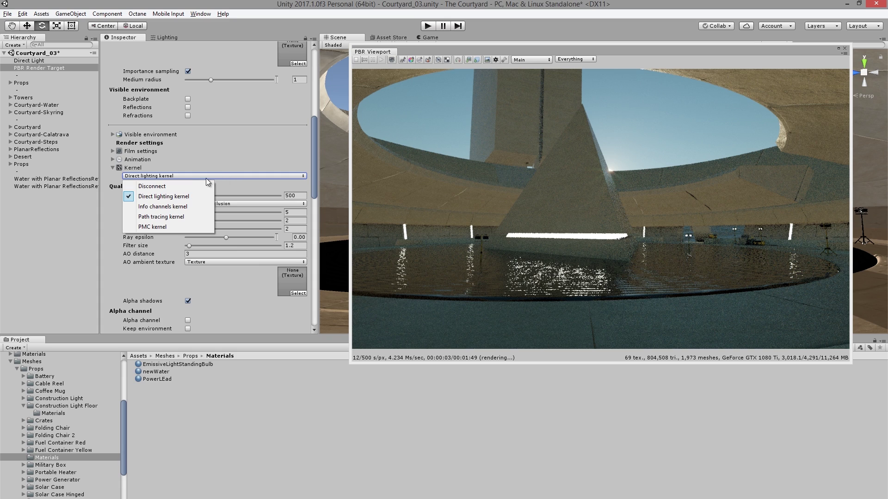
# Preview the scene with the Info channels kernel, keeping the Wireframe channel type
pyautogui.click(184, 207)
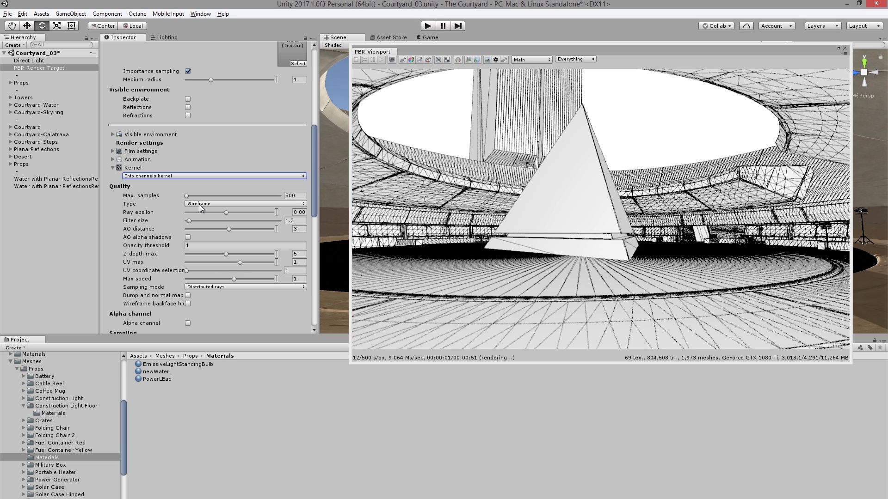
pyautogui.click(209, 203)
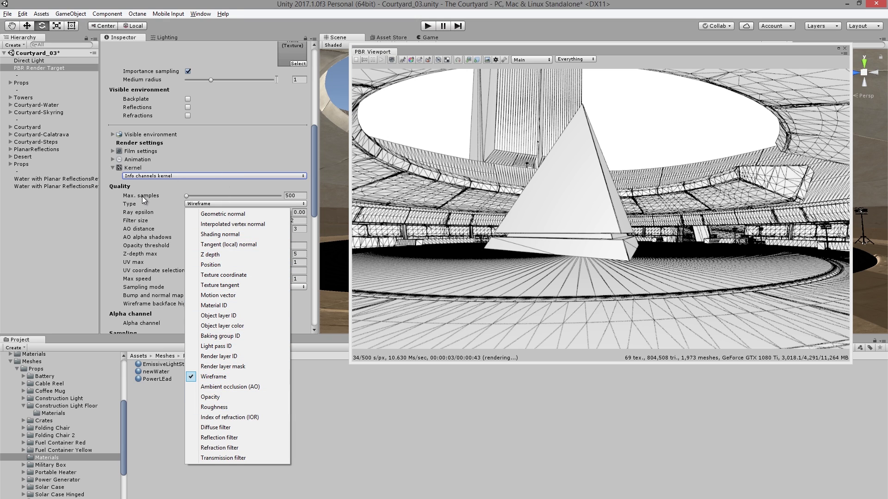
pyautogui.click(204, 169)
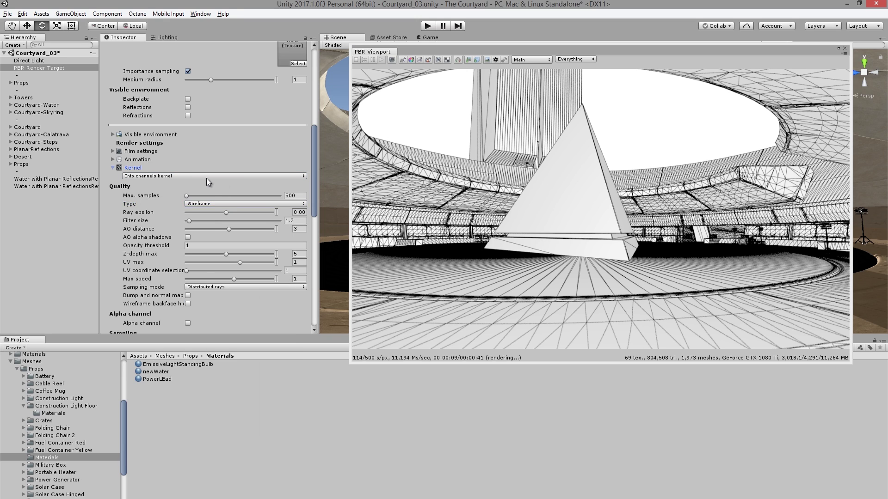
# Return to the Path tracing kernel and edit the Max. samples value
pyautogui.click(206, 177)
pyautogui.click(180, 216)
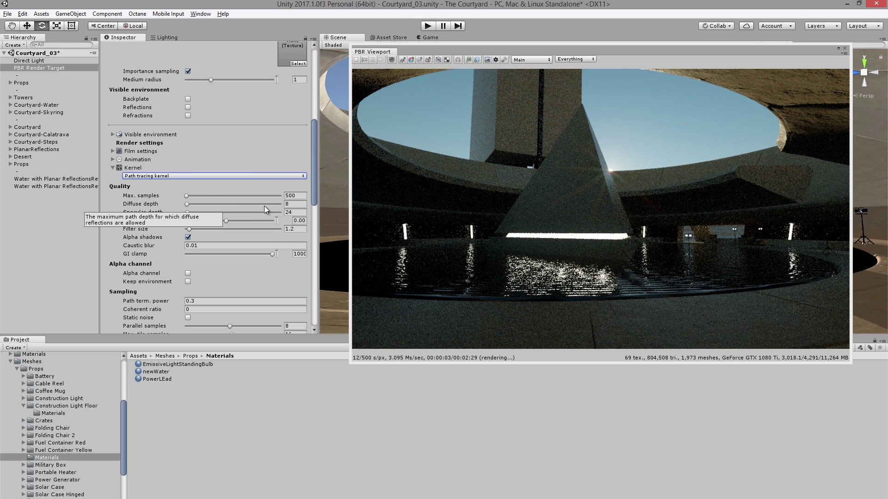
pyautogui.click(292, 195)
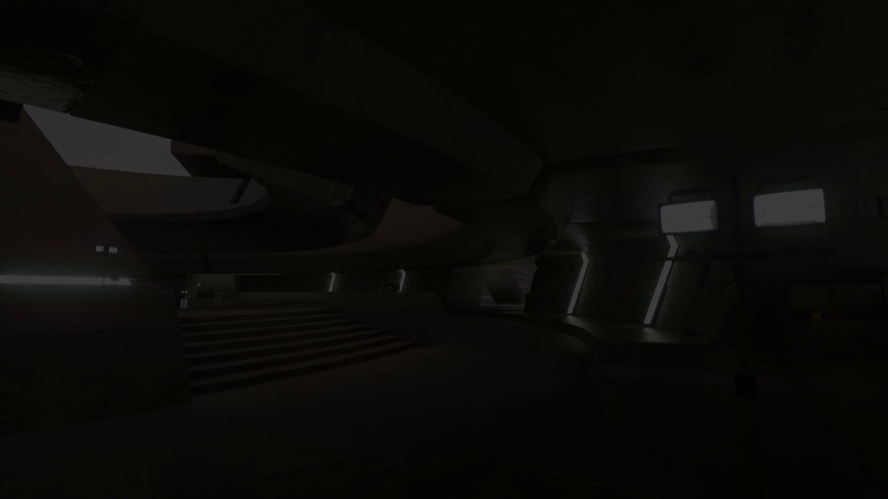